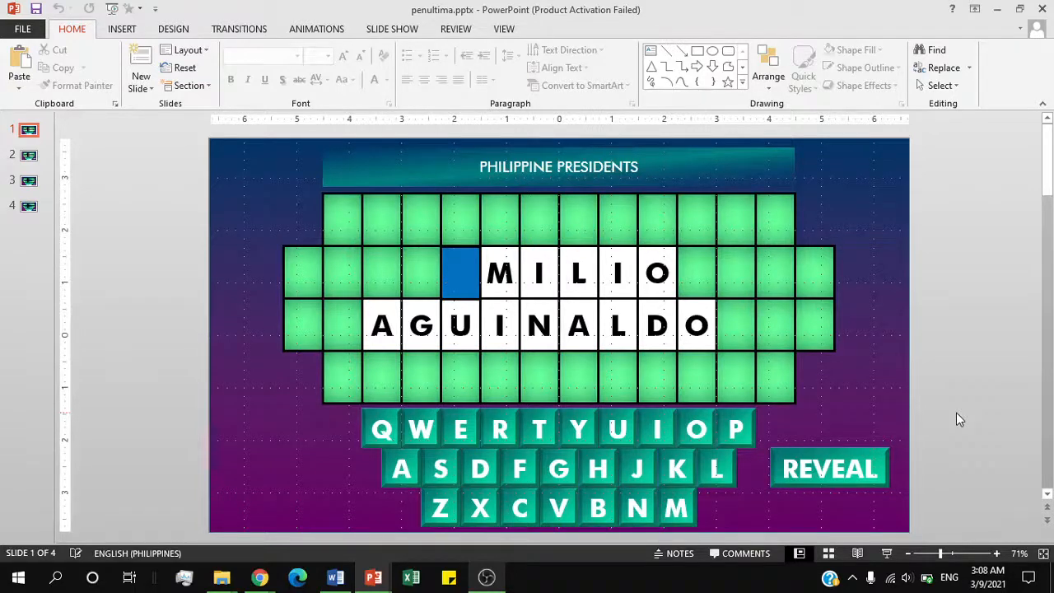
{"action": "left_click", "coordinate": [647, 182]}
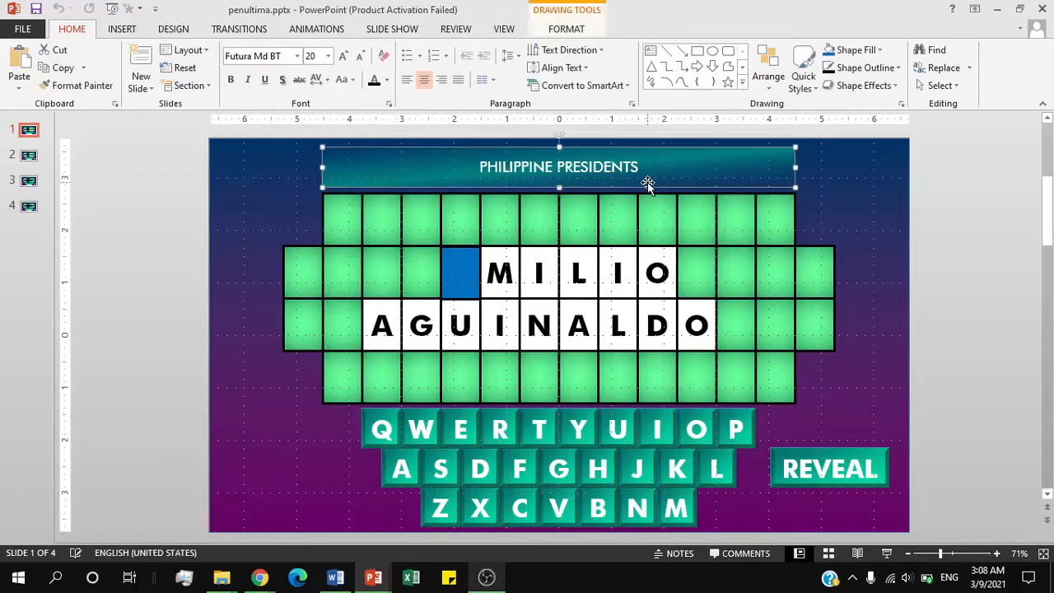
{"action": "left_click", "coordinate": [649, 234]}
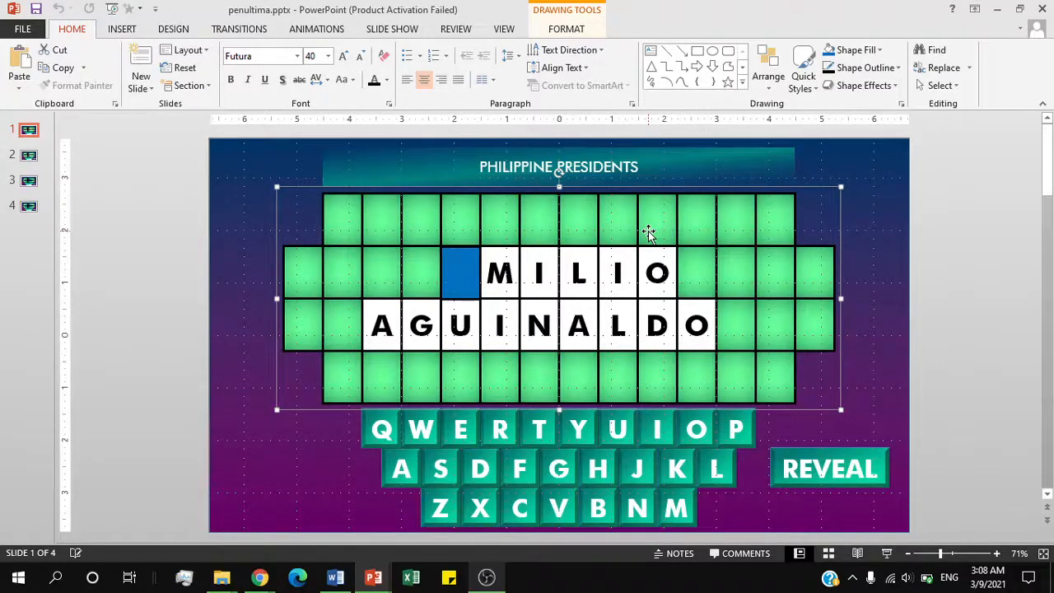
{"action": "left_click", "coordinate": [465, 267]}
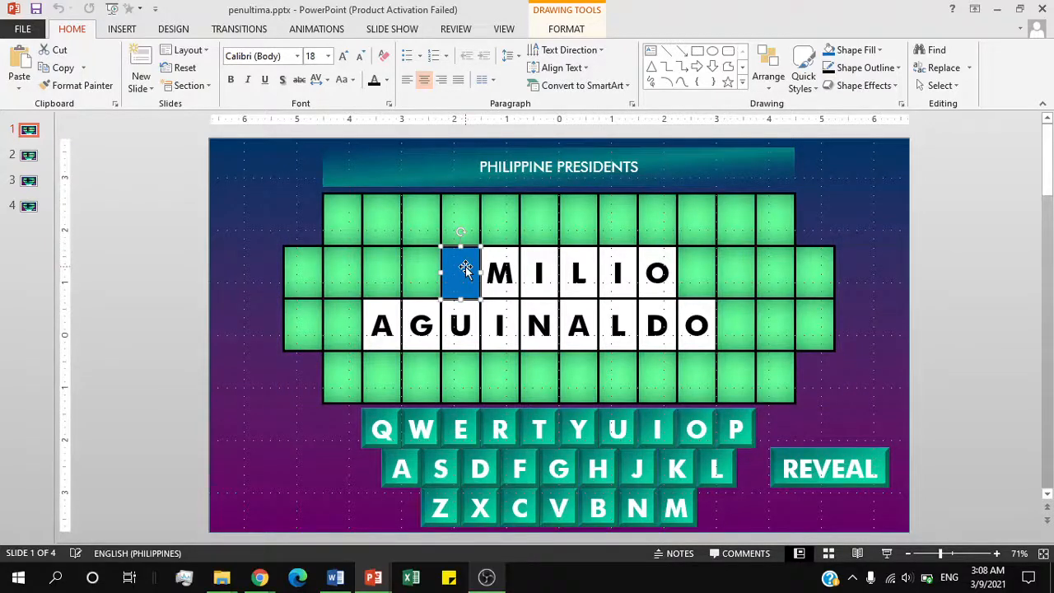
{"action": "left_click", "coordinate": [515, 437]}
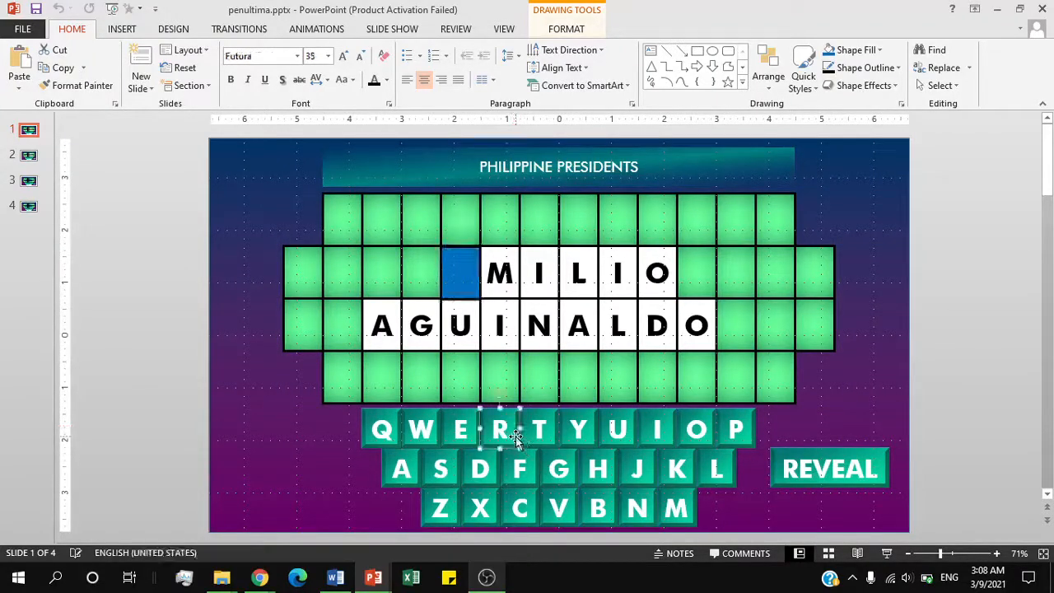
{"action": "left_click", "coordinate": [789, 477]}
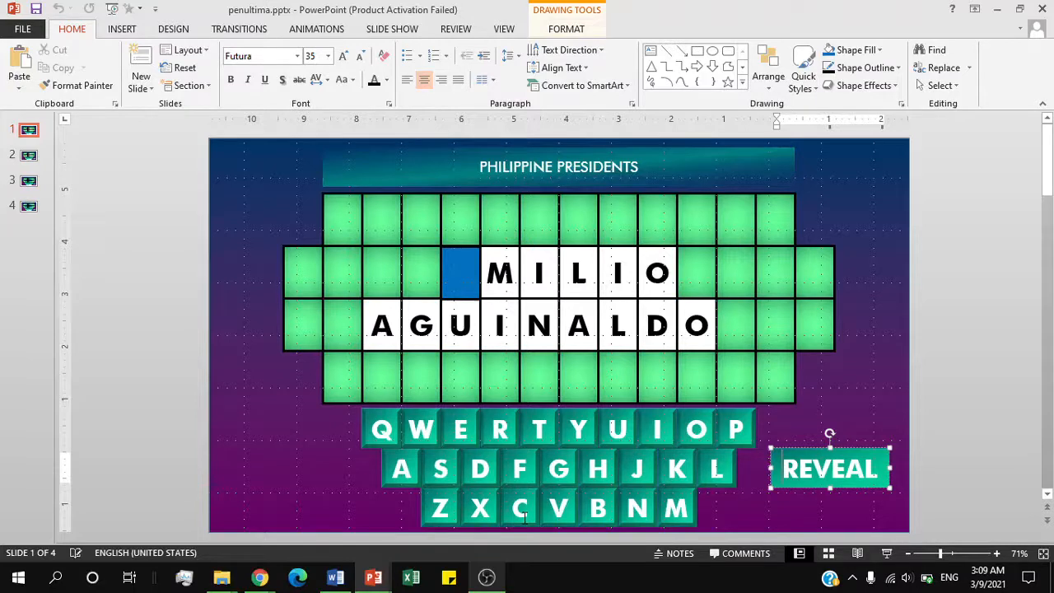
Step: Apply the Darken emphasis animation to the Q key of the on-slide keyboard
{"action": "left_click", "coordinate": [368, 442]}
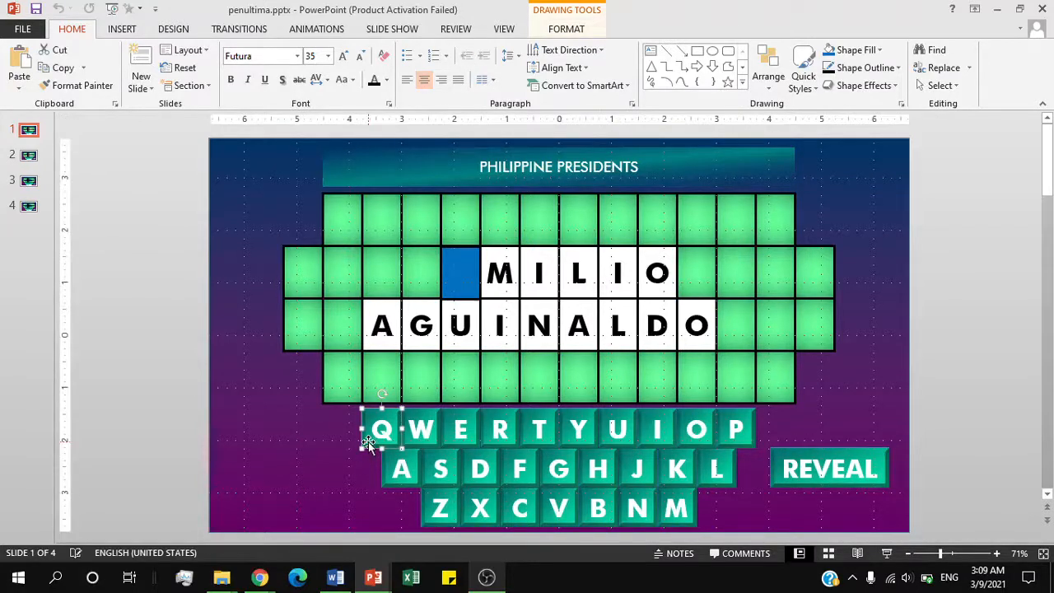
{"action": "left_click", "coordinate": [317, 29]}
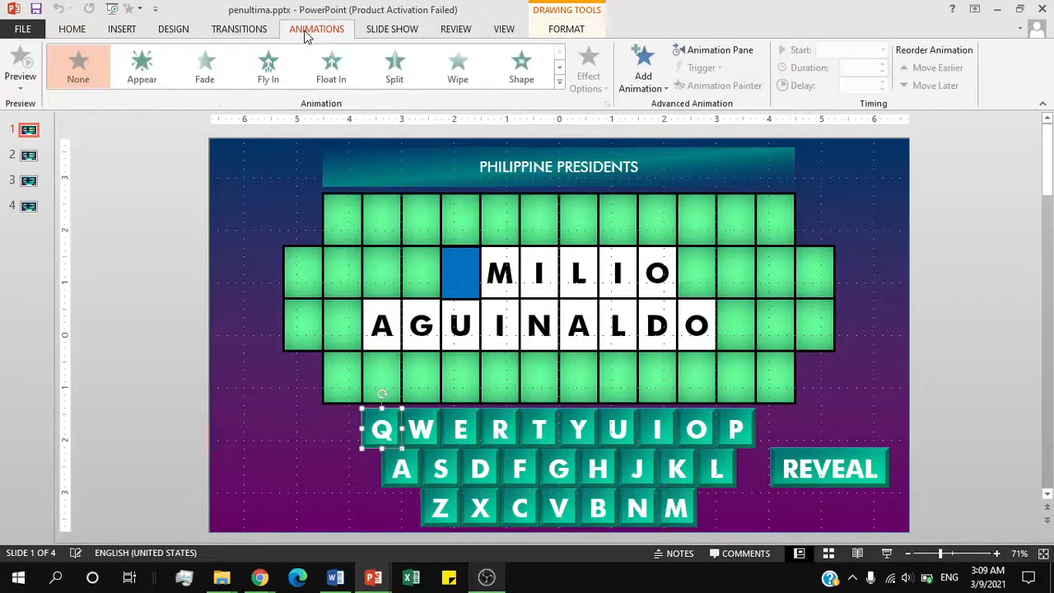
{"action": "left_click", "coordinate": [558, 85]}
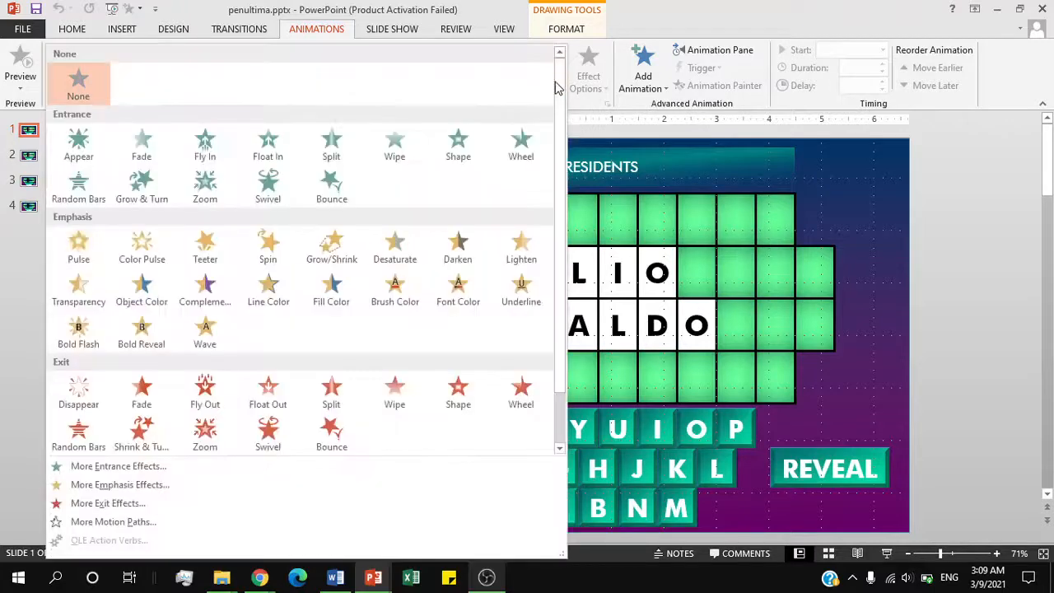
{"action": "left_click", "coordinate": [458, 259]}
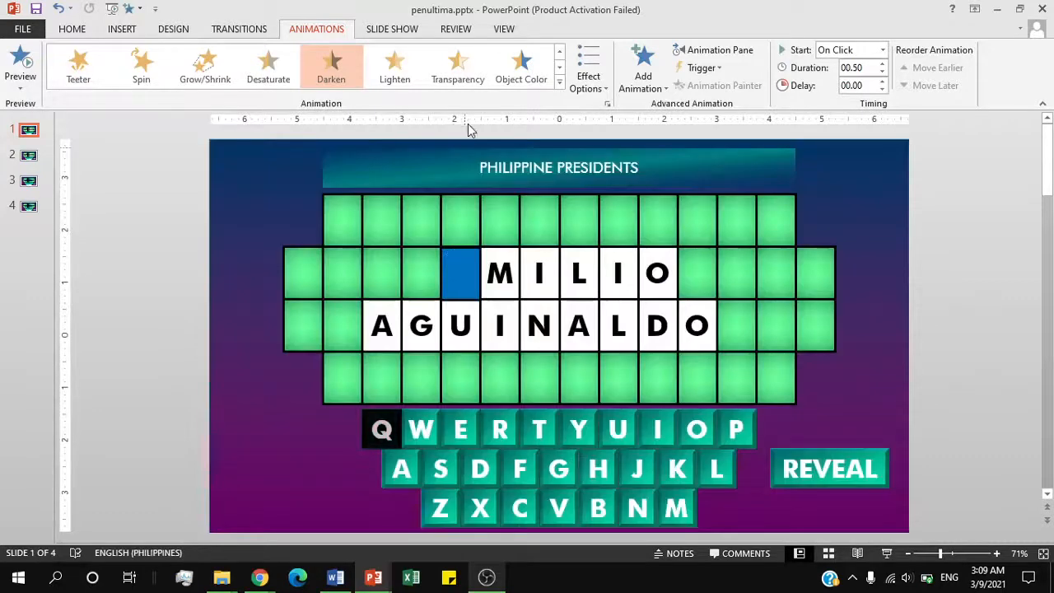
Step: Set the Q key's Darken animation to start on click of Rectangle 103: Q
{"action": "left_click", "coordinate": [696, 55]}
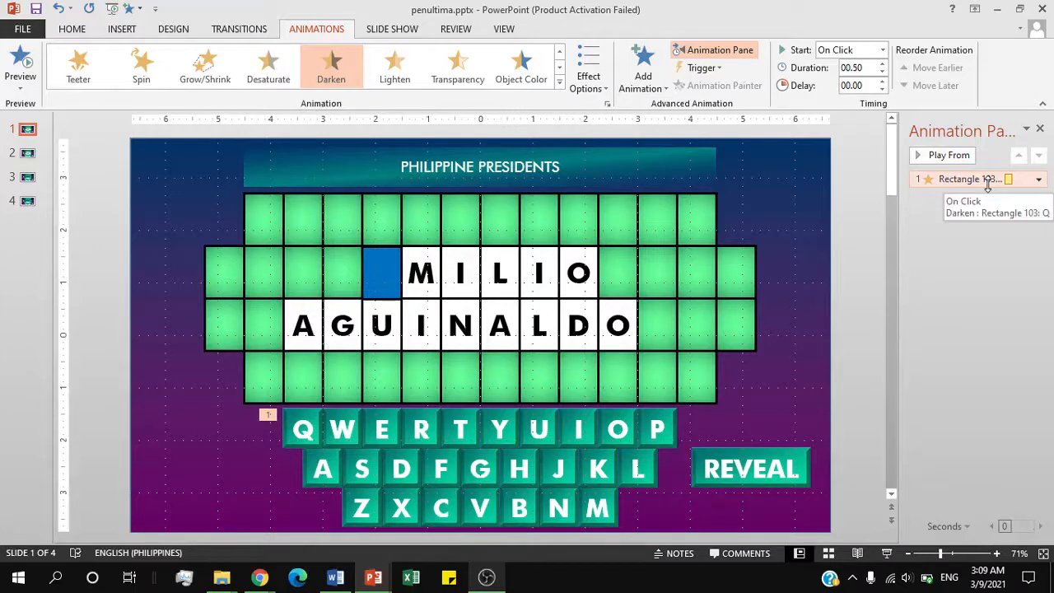
{"action": "left_click", "coordinate": [1039, 179]}
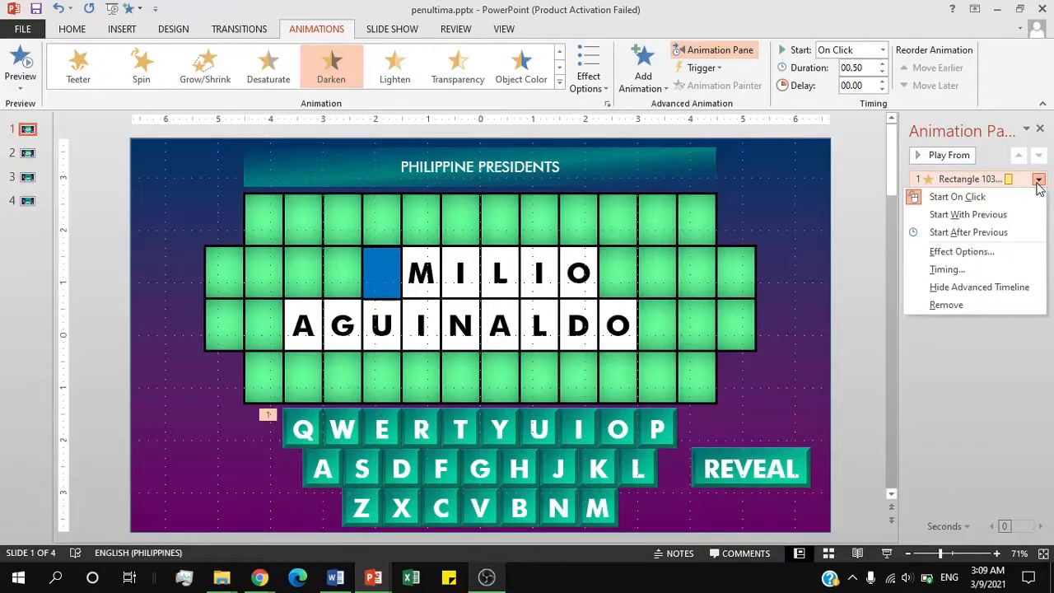
{"action": "left_click", "coordinate": [954, 267]}
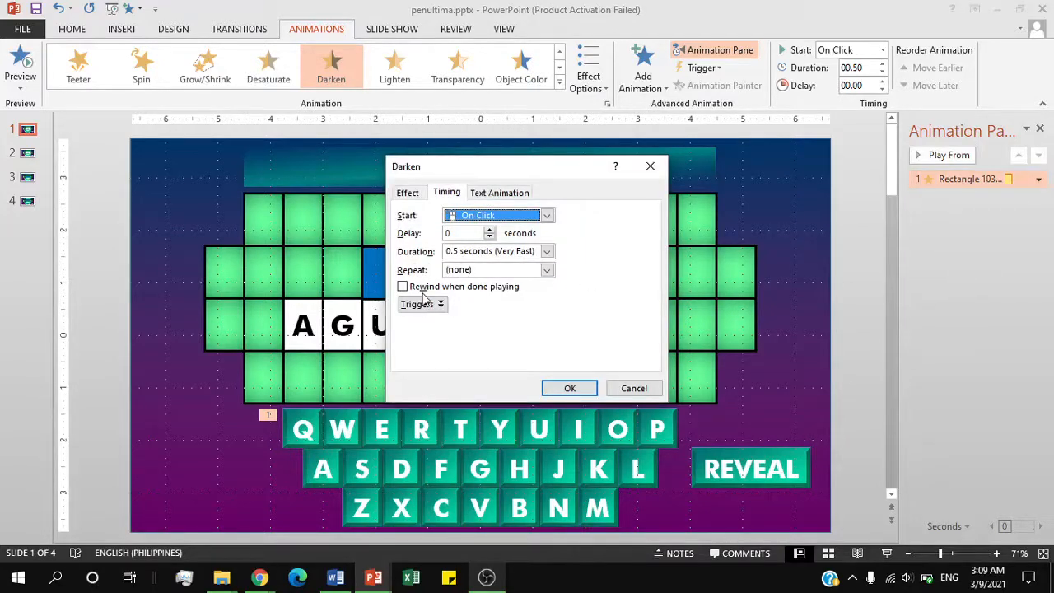
{"action": "left_click", "coordinate": [421, 303]}
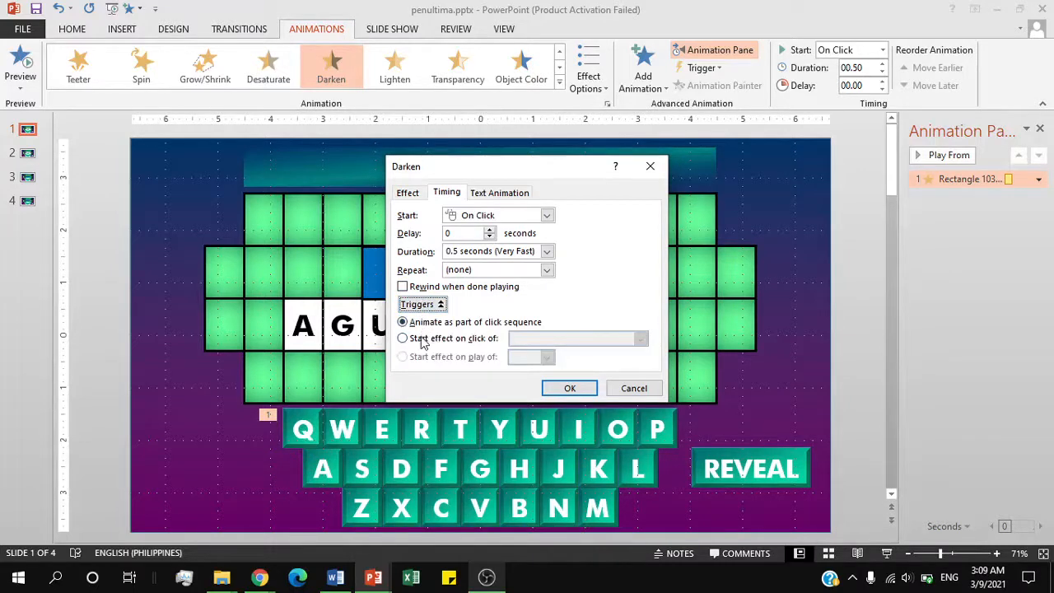
{"action": "left_click", "coordinate": [422, 341]}
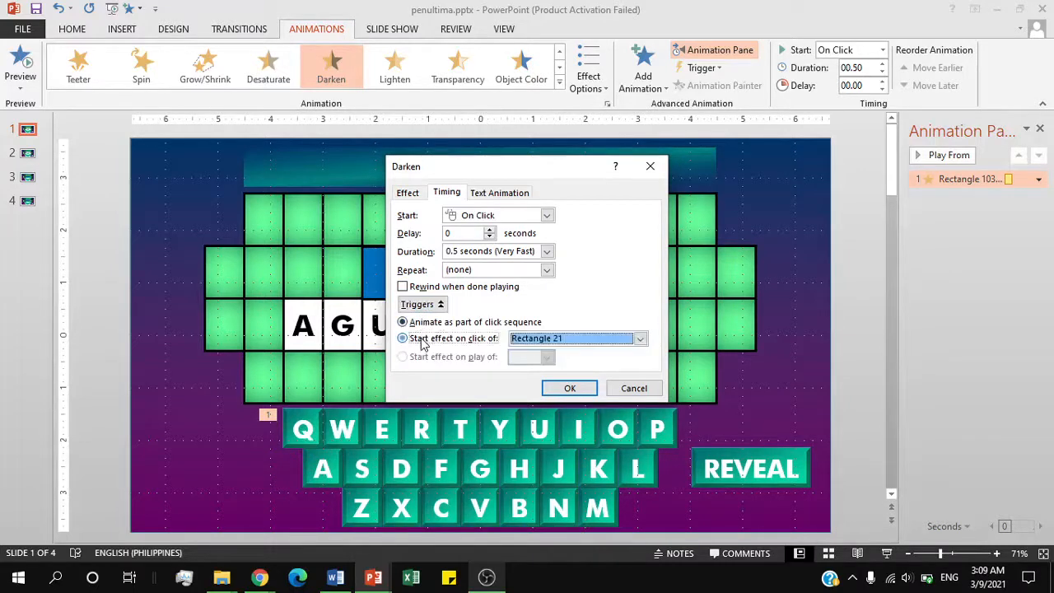
{"action": "left_click", "coordinate": [640, 339]}
{"action": "scroll", "coordinate": [640, 386], "scroll_direction": "down", "scroll_amount": 3}
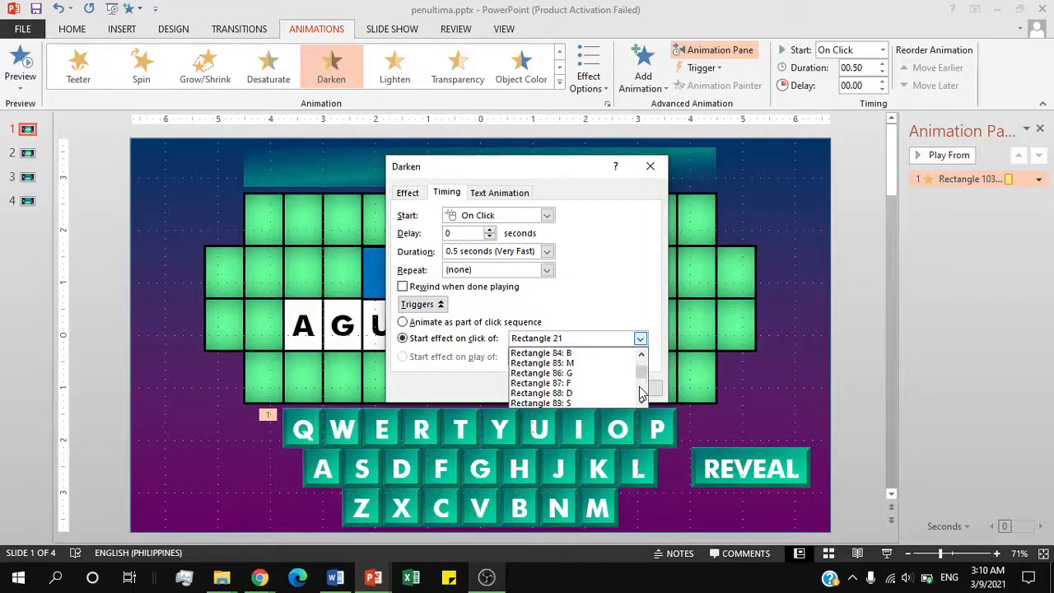
{"action": "scroll", "coordinate": [640, 386], "scroll_direction": "down", "scroll_amount": 6}
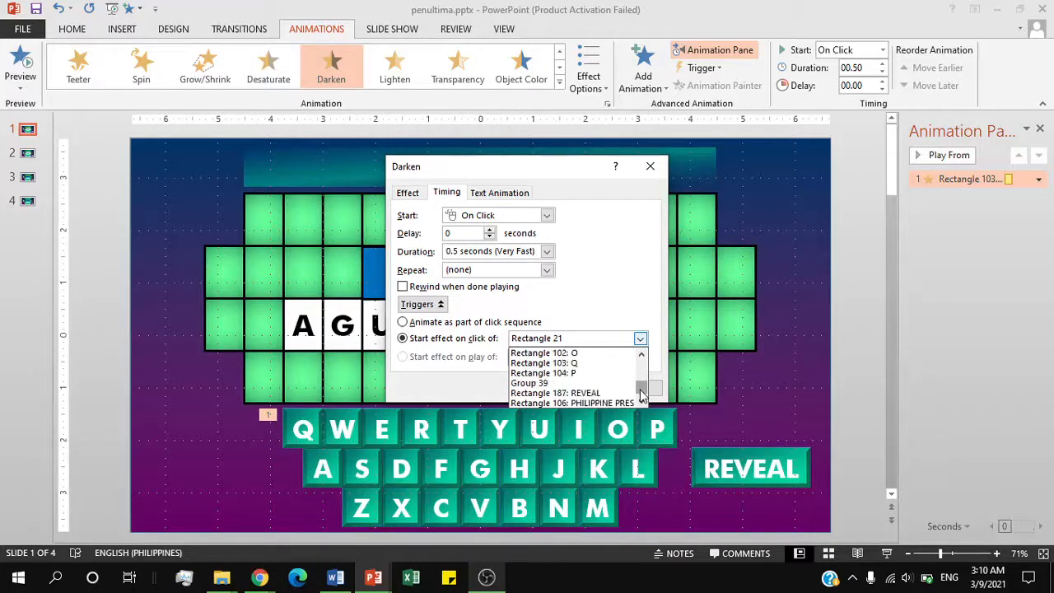
{"action": "left_click", "coordinate": [581, 364]}
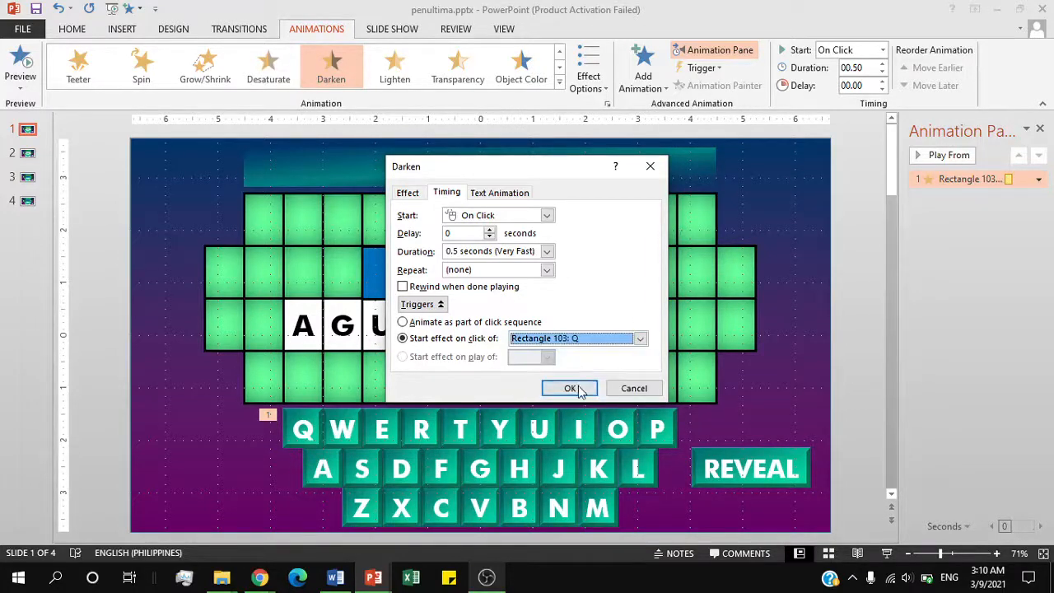
{"action": "left_click", "coordinate": [570, 389]}
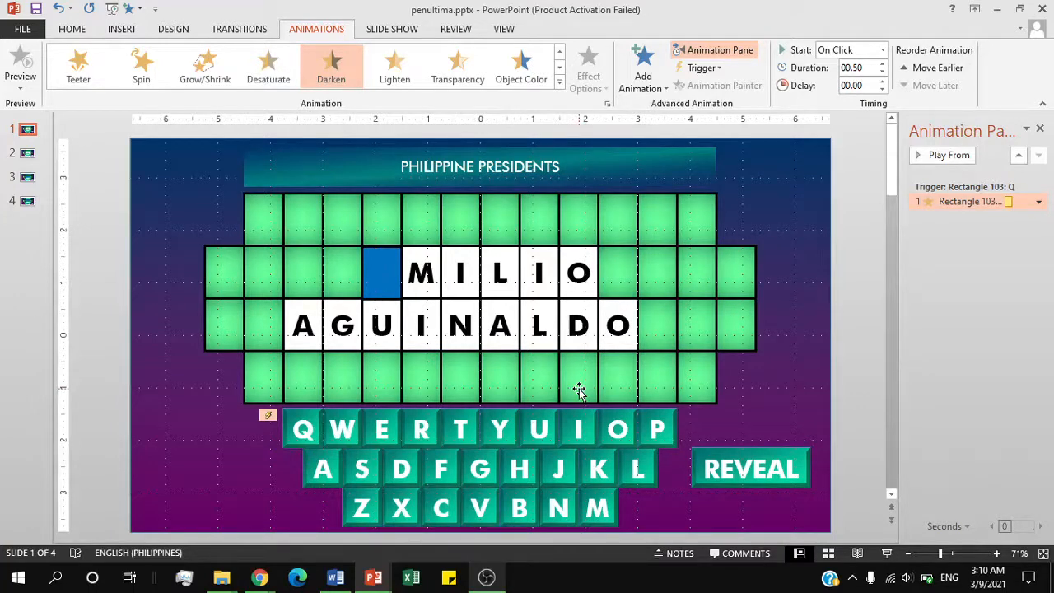
Step: On slide 2, apply the Fade exit animation to the blue tile covering the first letter of the puzzle's upper word
{"action": "left_click", "coordinate": [25, 155]}
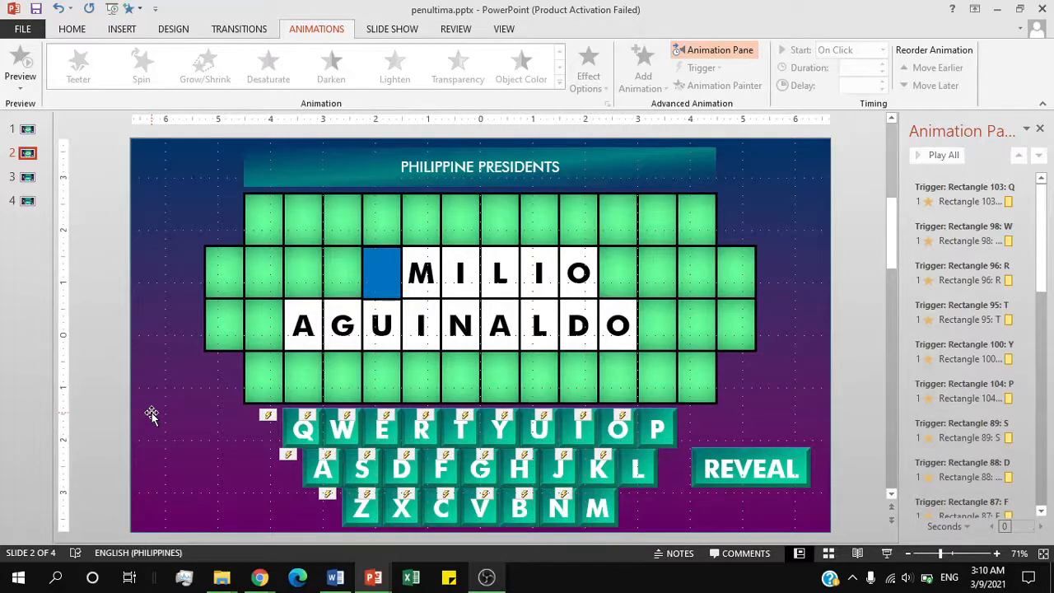
{"action": "left_click", "coordinate": [390, 273]}
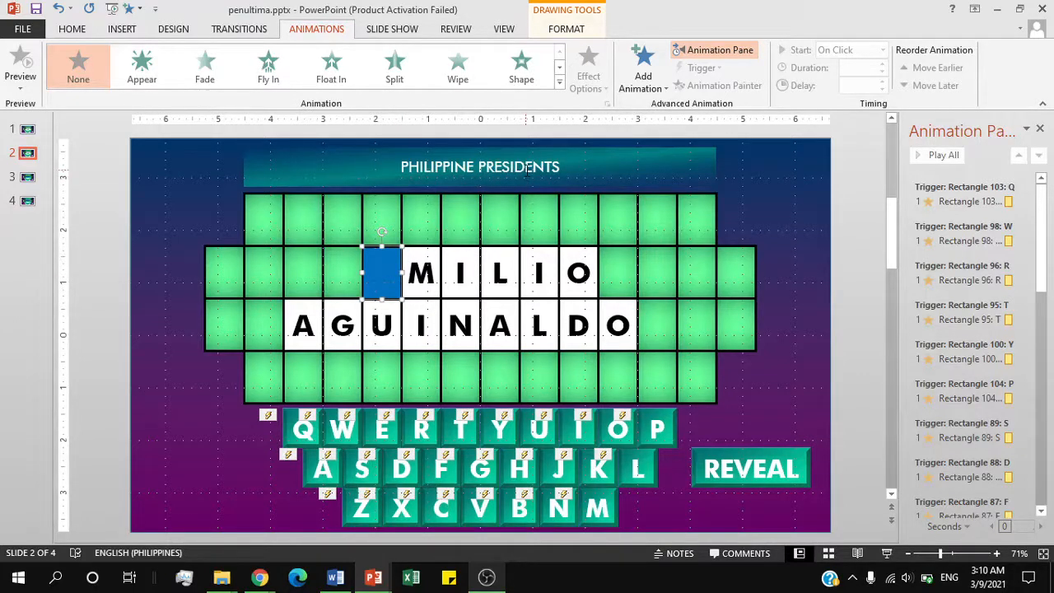
{"action": "left_click", "coordinate": [560, 82]}
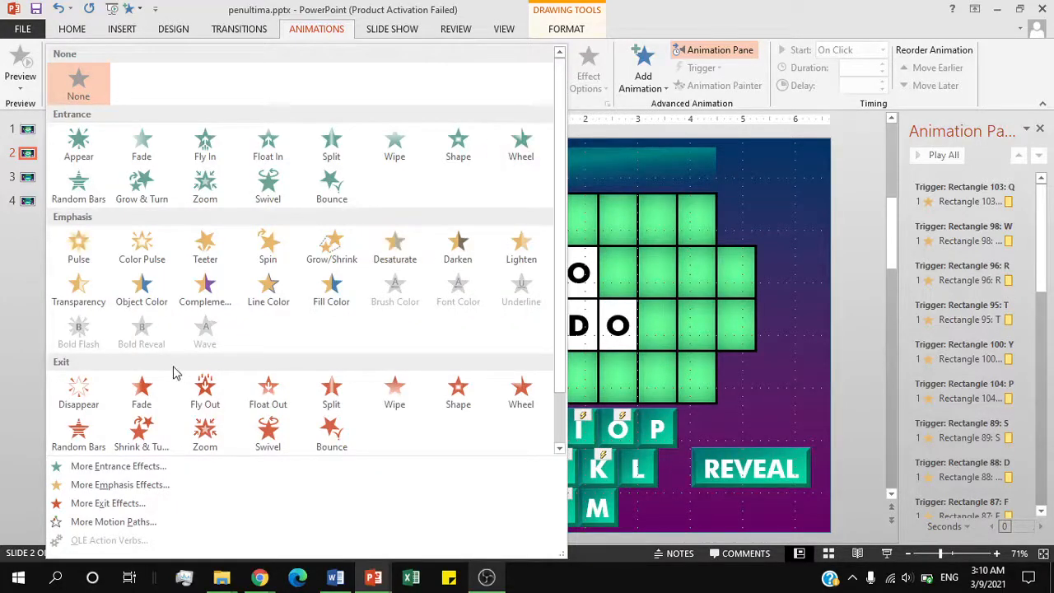
{"action": "left_click", "coordinate": [141, 394]}
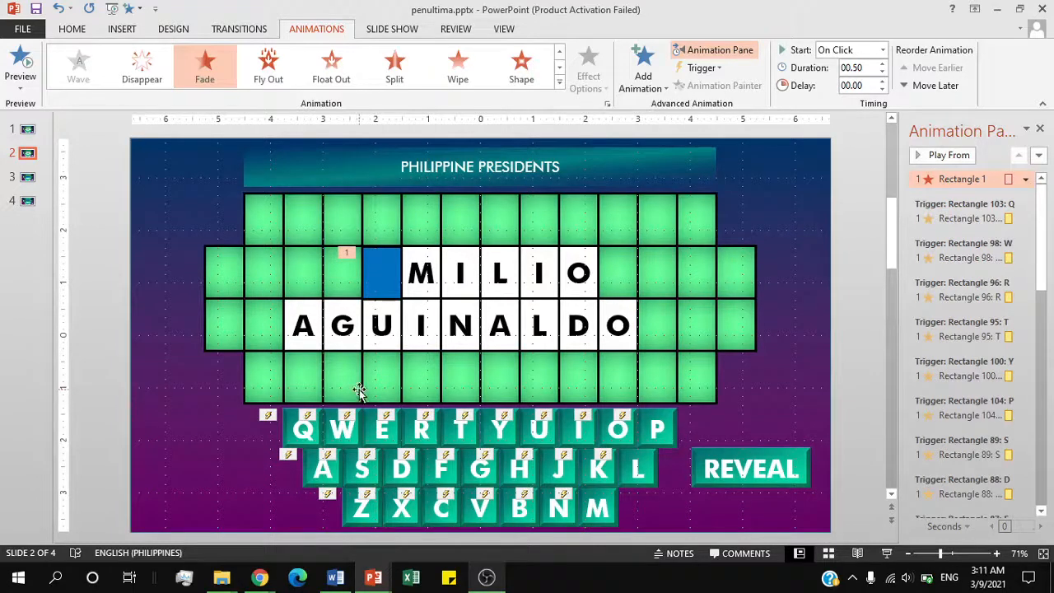
Step: Trigger the blue tile's Fade on click of Rectangle 97: E and set it to start with the previous animation
{"action": "left_click", "coordinate": [1026, 180]}
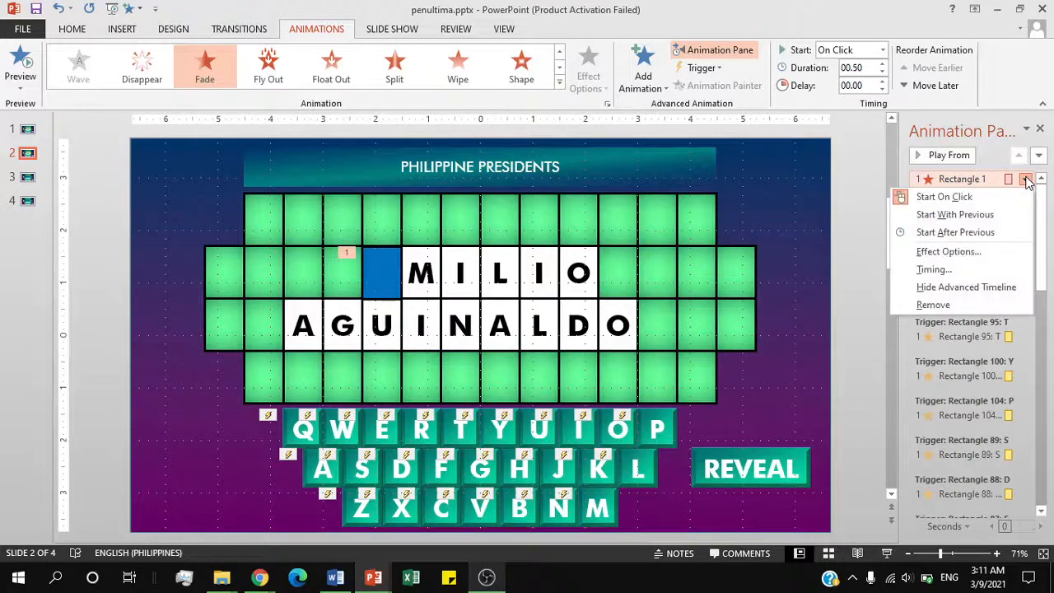
{"action": "left_click", "coordinate": [947, 269]}
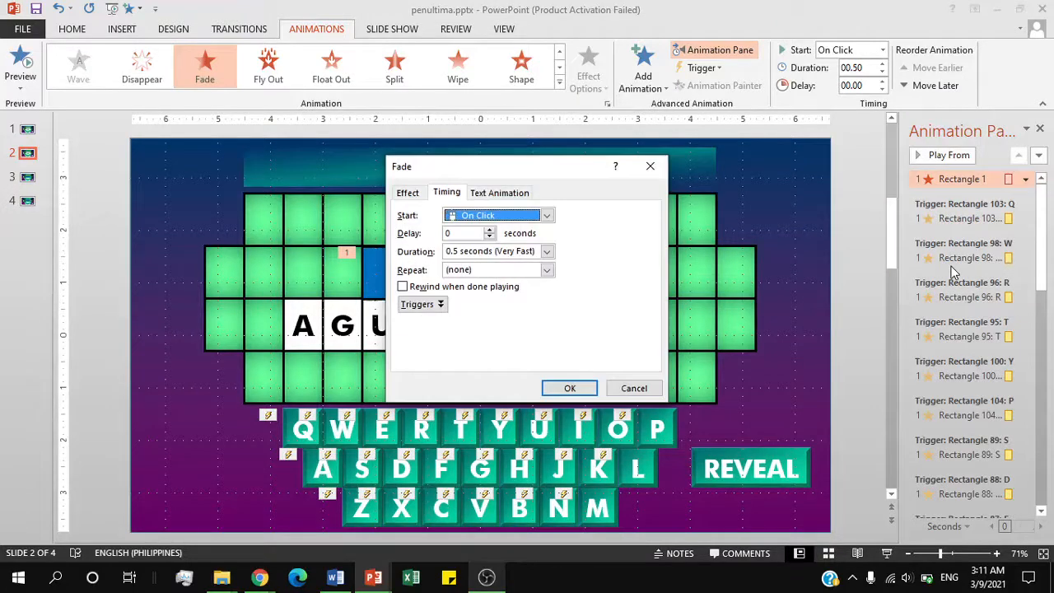
{"action": "left_click", "coordinate": [440, 306]}
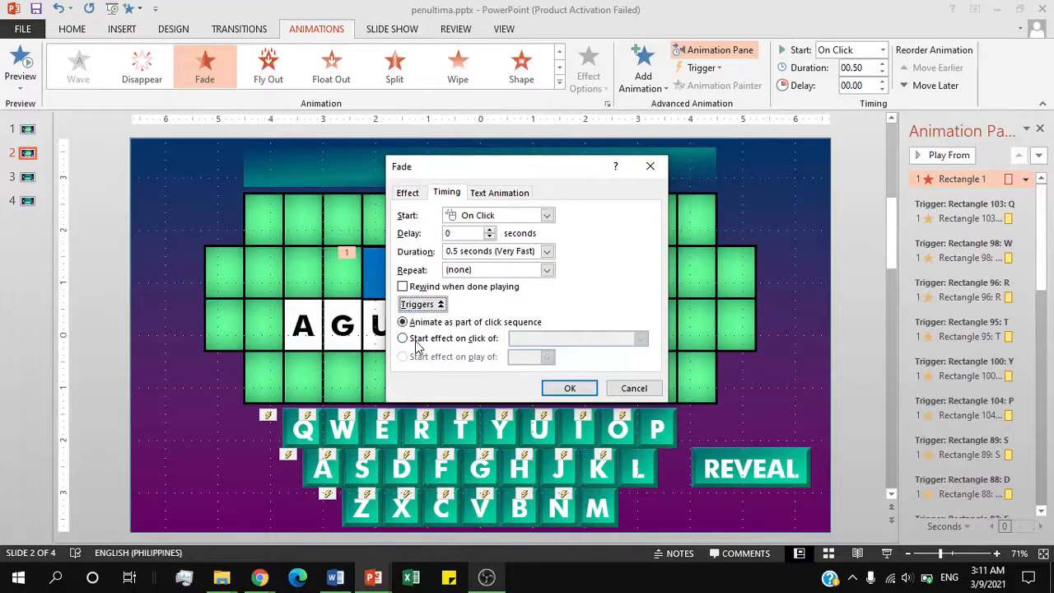
{"action": "left_click", "coordinate": [416, 340]}
{"action": "left_click", "coordinate": [640, 338]}
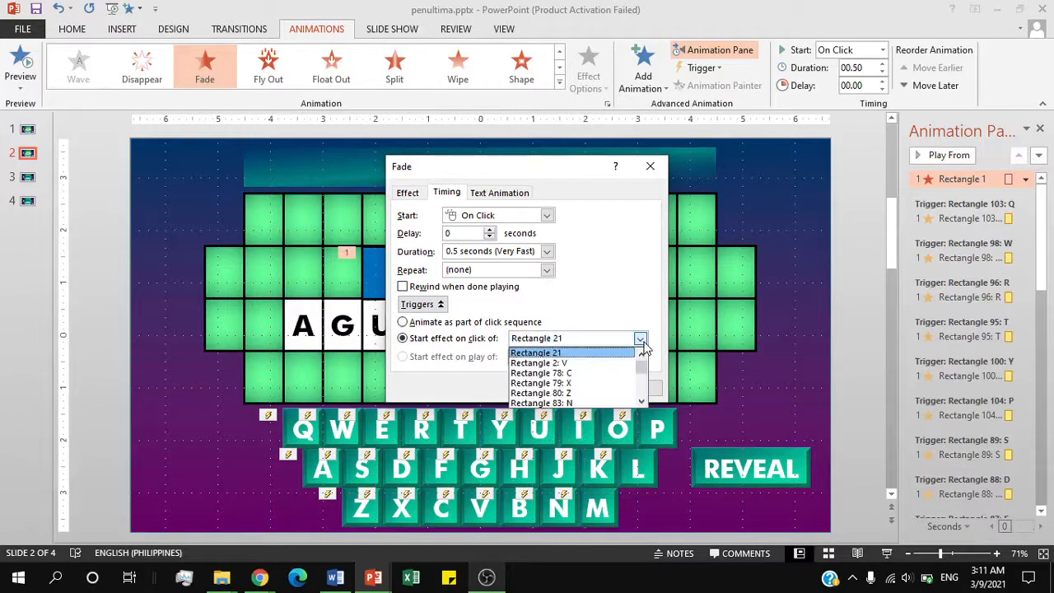
{"action": "left_click", "coordinate": [643, 384]}
{"action": "left_click", "coordinate": [643, 386]}
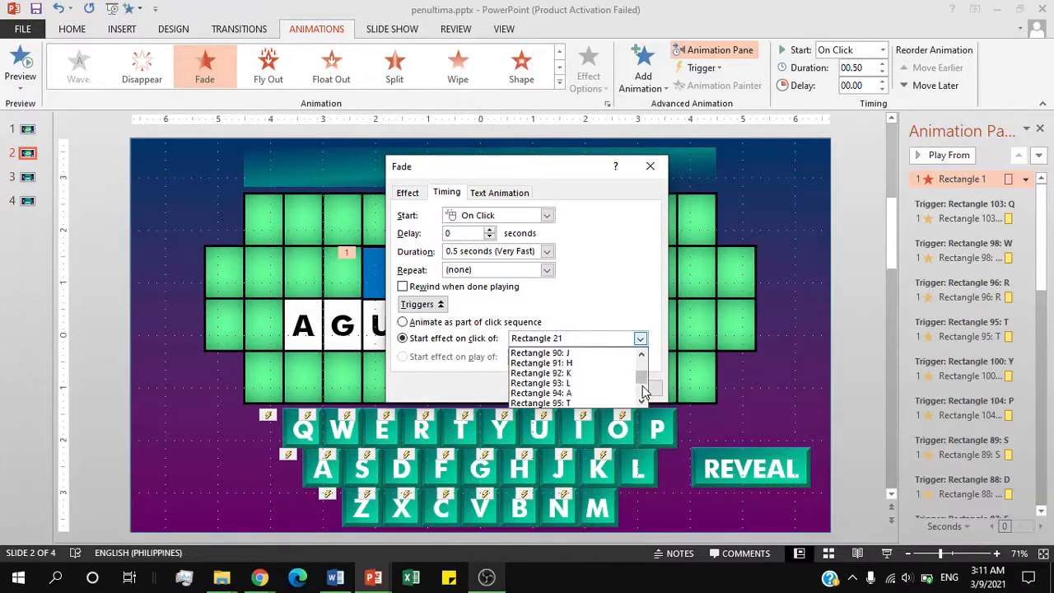
{"action": "left_click", "coordinate": [642, 392]}
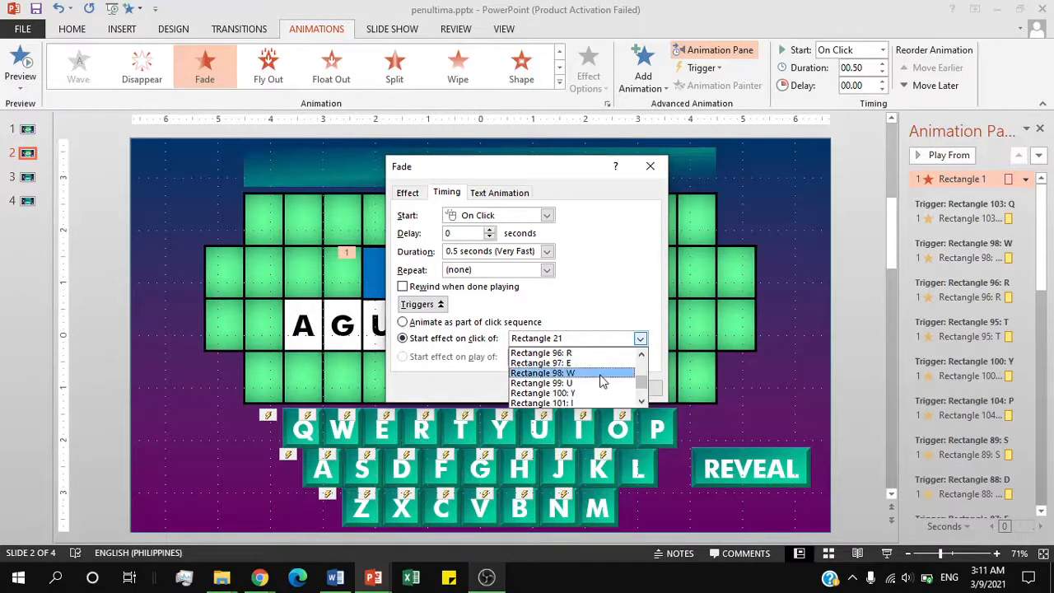
{"action": "left_click", "coordinate": [561, 362]}
{"action": "left_click", "coordinate": [570, 389]}
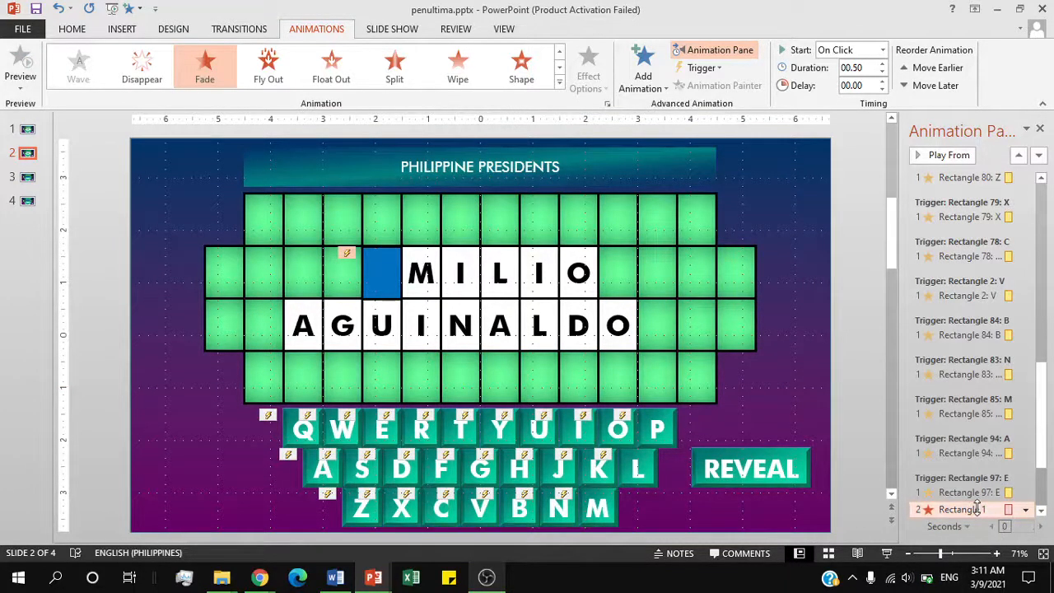
{"action": "left_click", "coordinate": [1025, 510]}
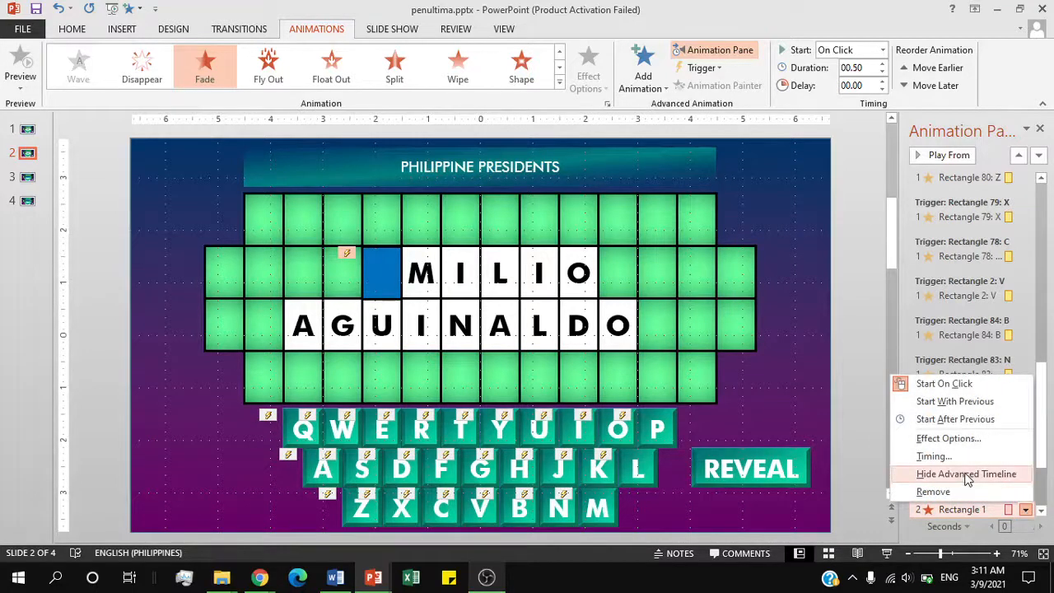
{"action": "left_click", "coordinate": [942, 404]}
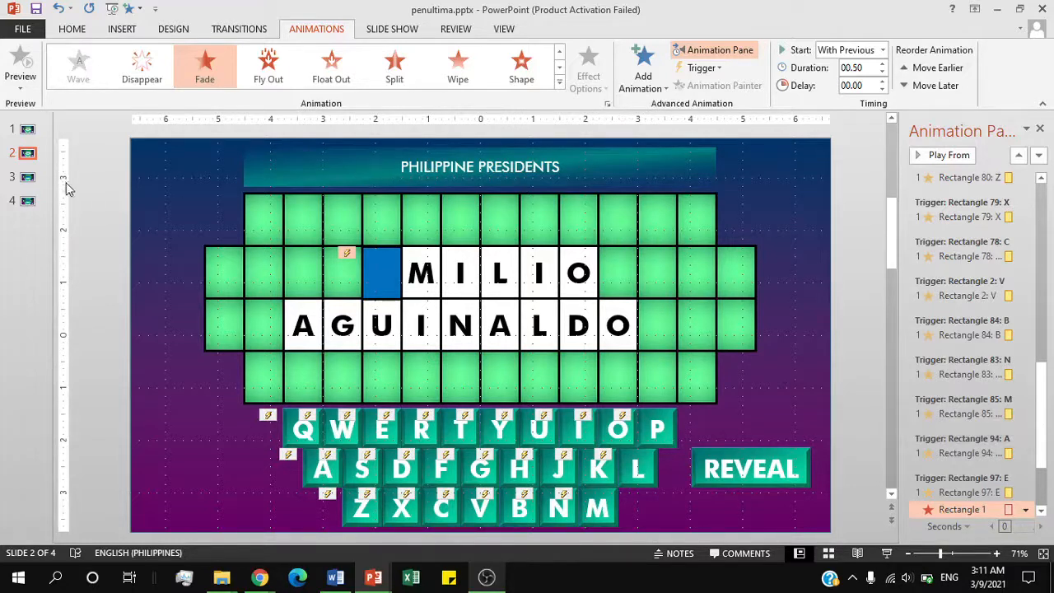
Step: On slide 3, add another Fade exit animation to all the blue tiles covering the puzzle letters
{"action": "left_click", "coordinate": [27, 179]}
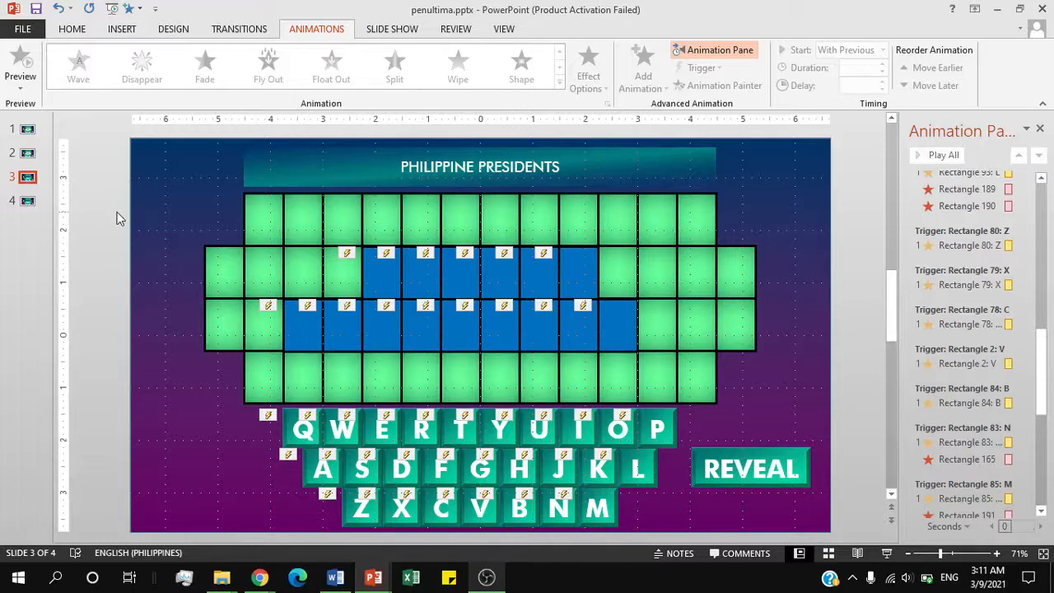
{"action": "mouse_move", "coordinate": [113, 210]}
{"action": "left_mouse_down"}
{"action": "mouse_move", "coordinate": [369, 304]}
{"action": "mouse_move", "coordinate": [588, 351]}
{"action": "mouse_move", "coordinate": [682, 384]}
{"action": "left_mouse_up"}
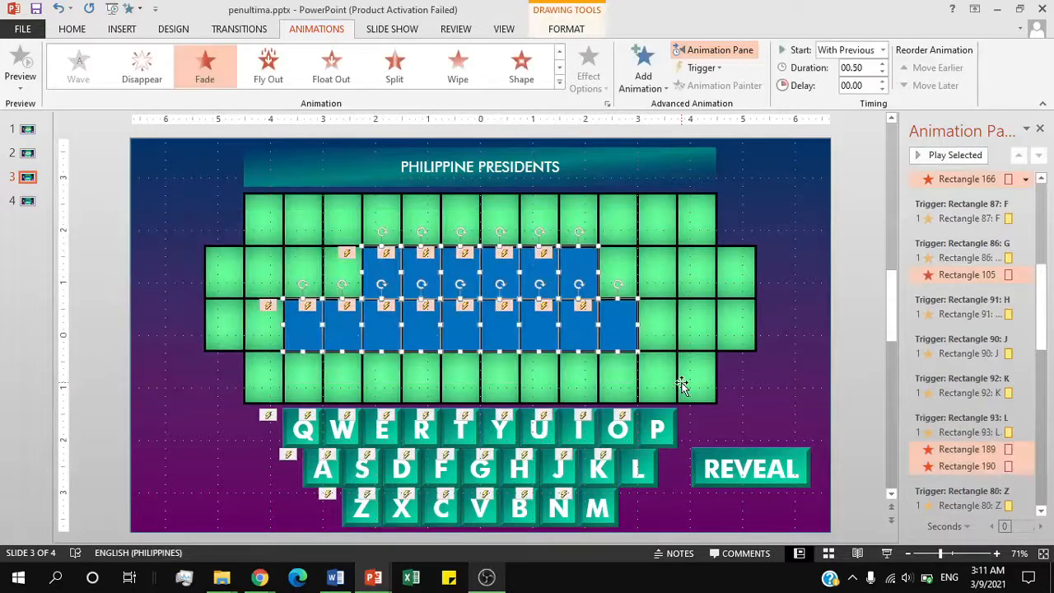
{"action": "left_click", "coordinate": [634, 82]}
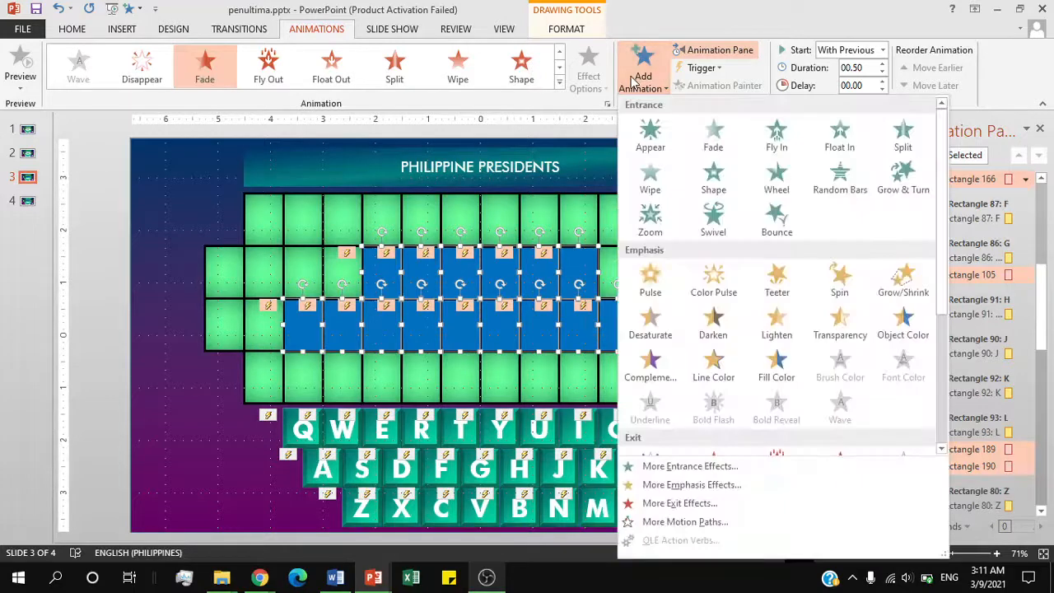
{"action": "left_click_drag", "start_coordinate": [942, 224], "coordinate": [941, 313]}
{"action": "left_click", "coordinate": [709, 311]}
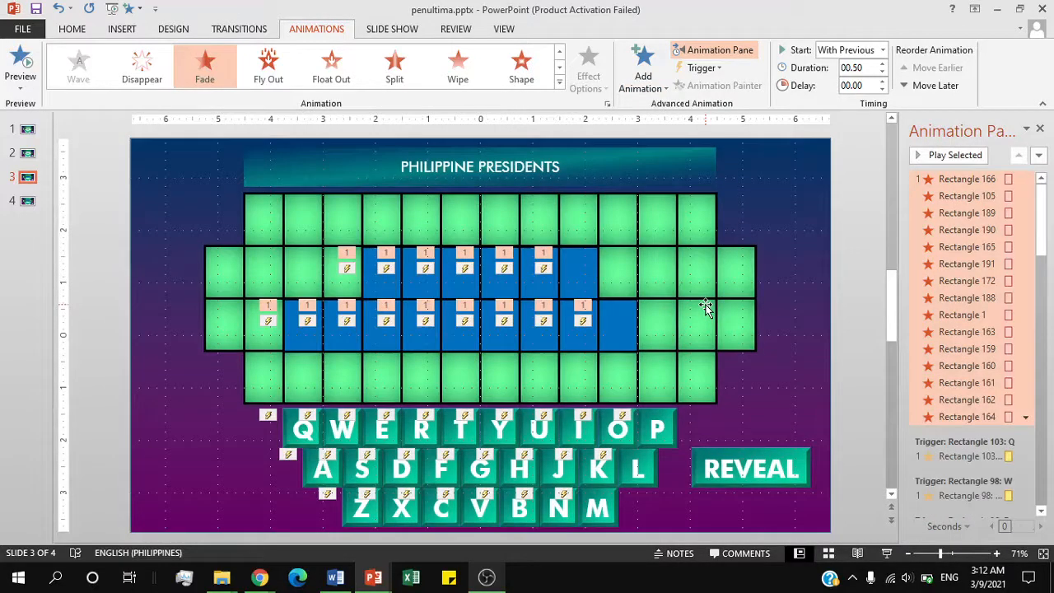
Step: Set the newly added Fade animations of all the blue tiles to start on click of Rectangle 167: REVEAL
{"action": "right_click", "coordinate": [975, 272]}
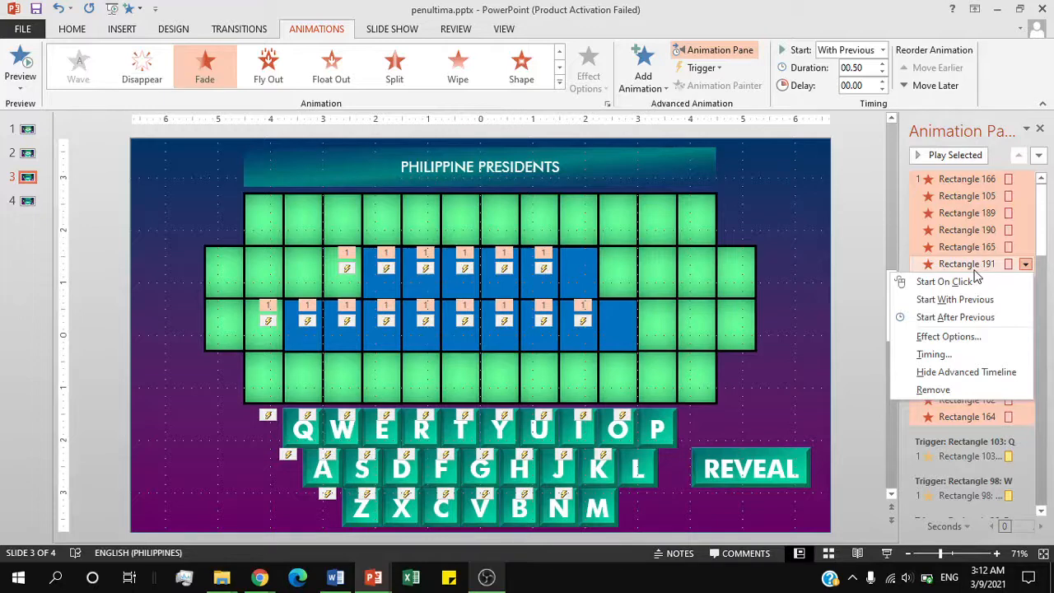
{"action": "left_click", "coordinate": [947, 354]}
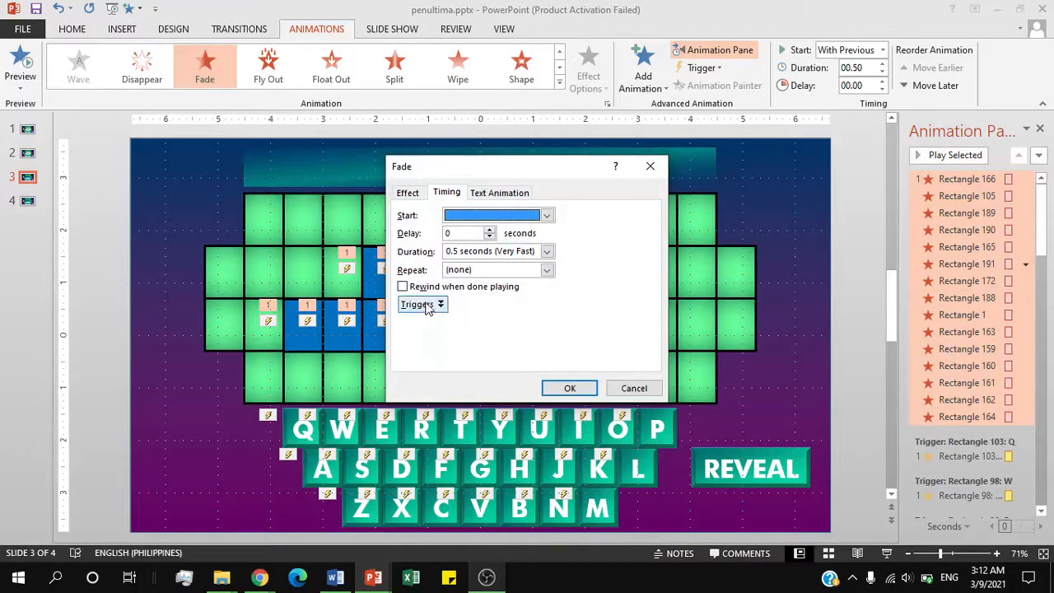
{"action": "left_click", "coordinate": [423, 306]}
{"action": "left_click", "coordinate": [435, 339]}
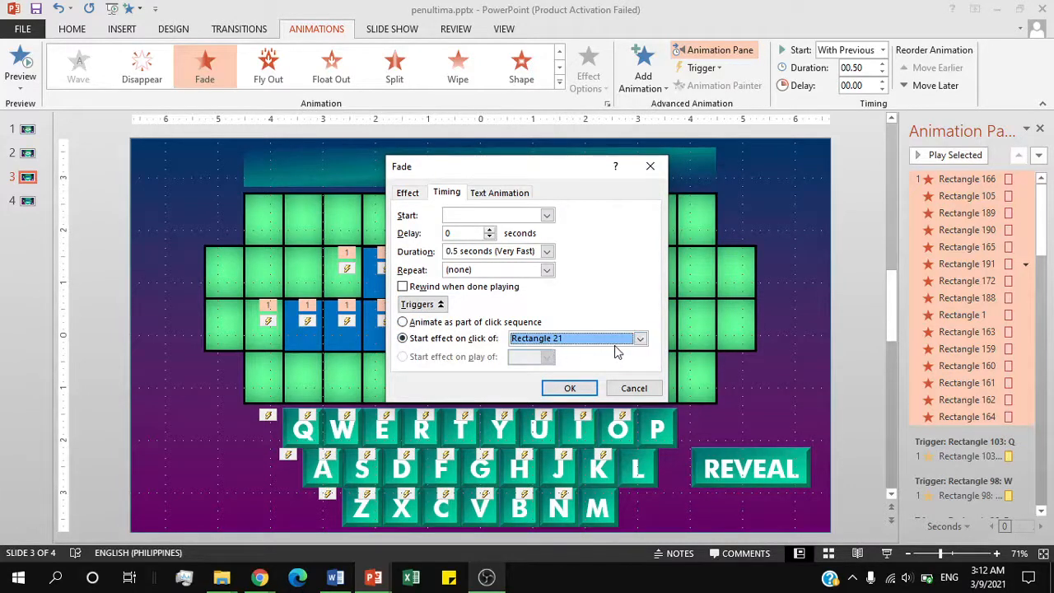
{"action": "left_click", "coordinate": [641, 345]}
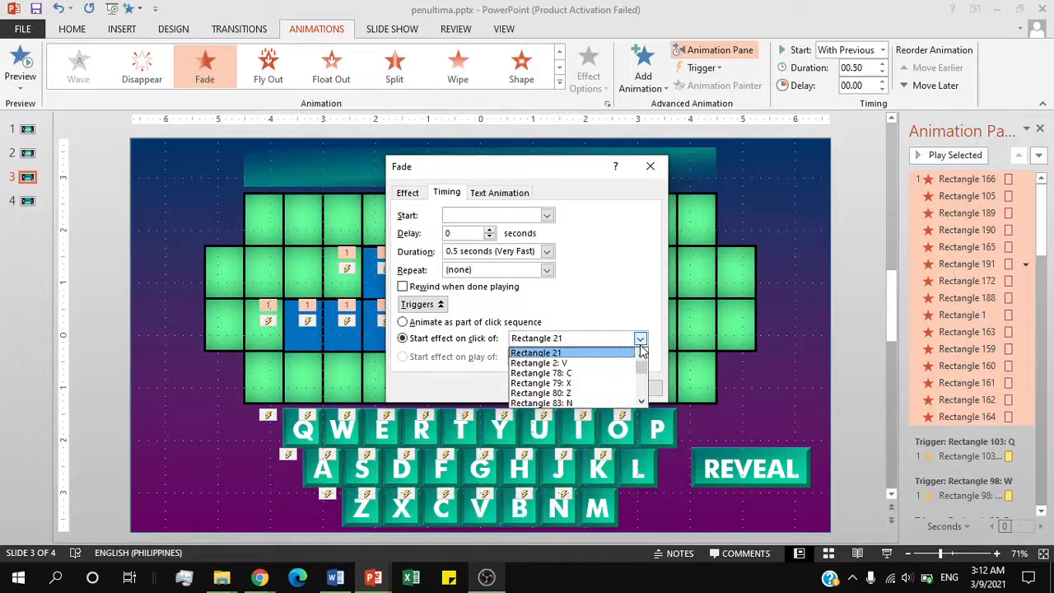
{"action": "left_click_drag", "start_coordinate": [642, 368], "coordinate": [644, 401]}
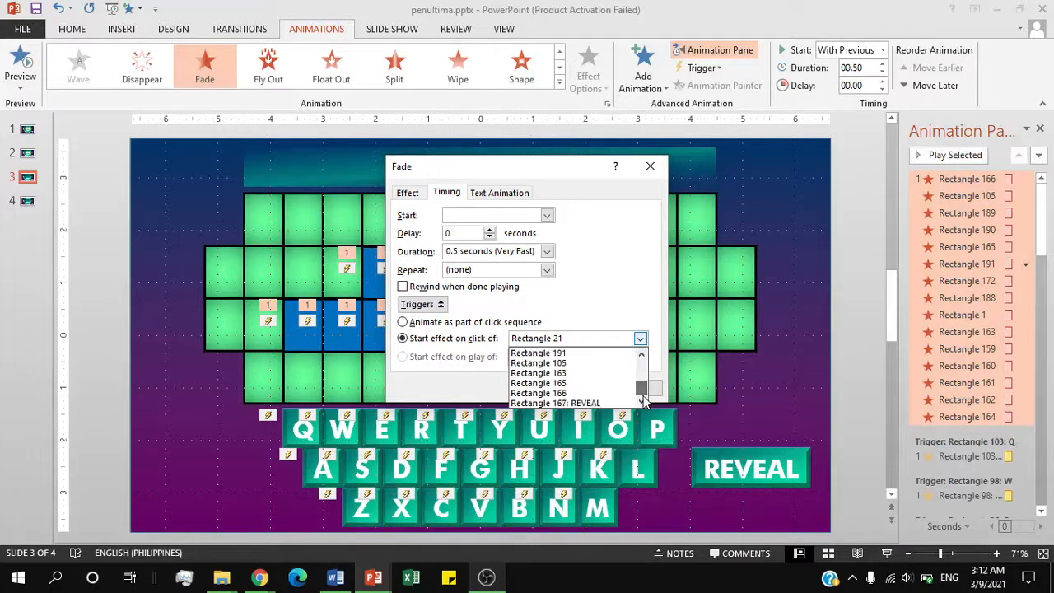
{"action": "left_click", "coordinate": [590, 403]}
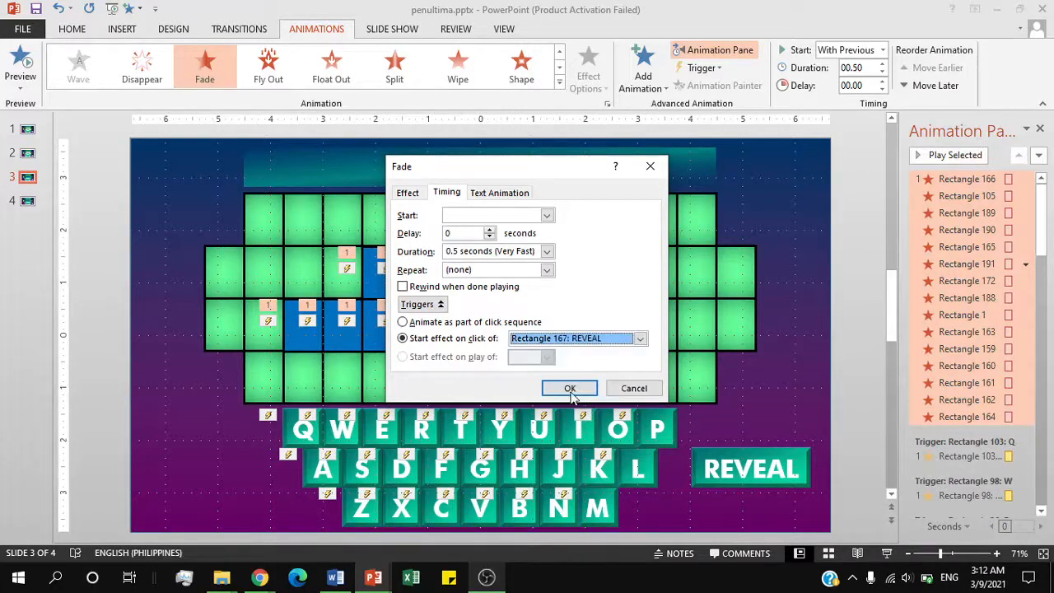
{"action": "left_click", "coordinate": [570, 390]}
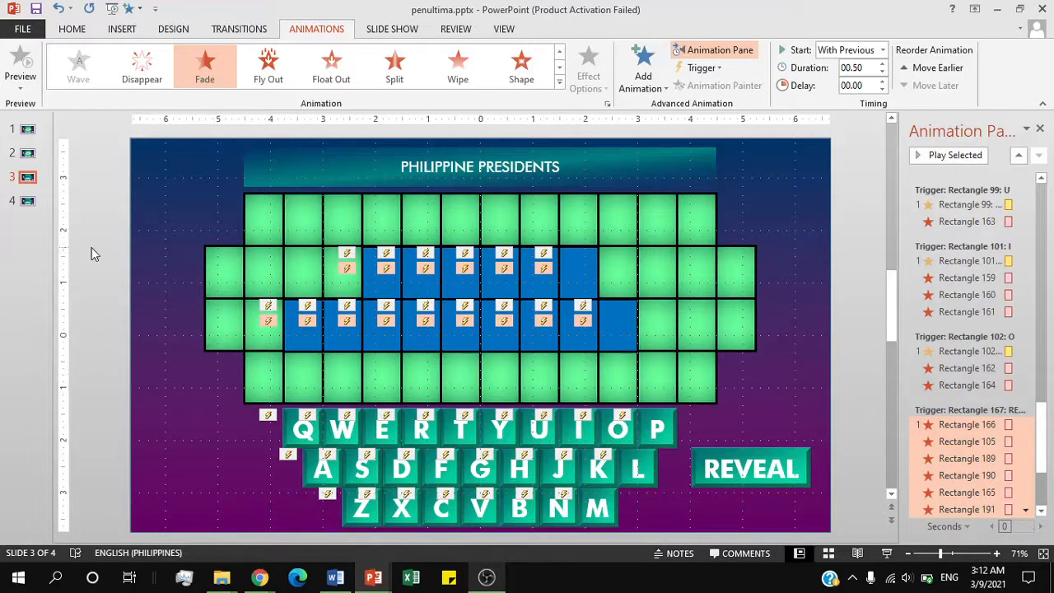
Step: Run the slide show from slide 4 and test the puzzle with the letter keys I, A and F
{"action": "left_click", "coordinate": [27, 204]}
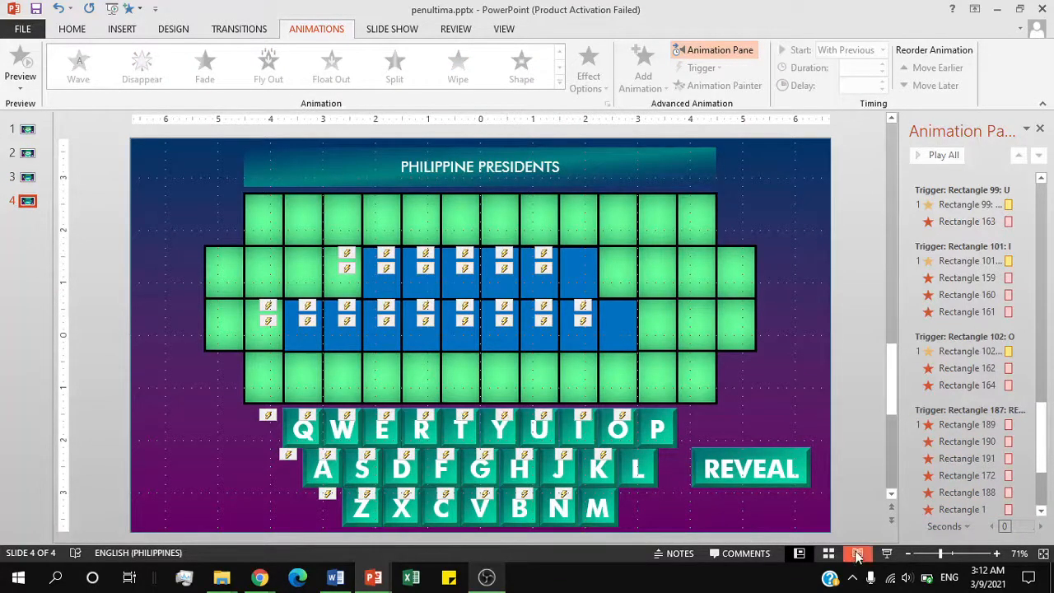
{"action": "left_click", "coordinate": [882, 554]}
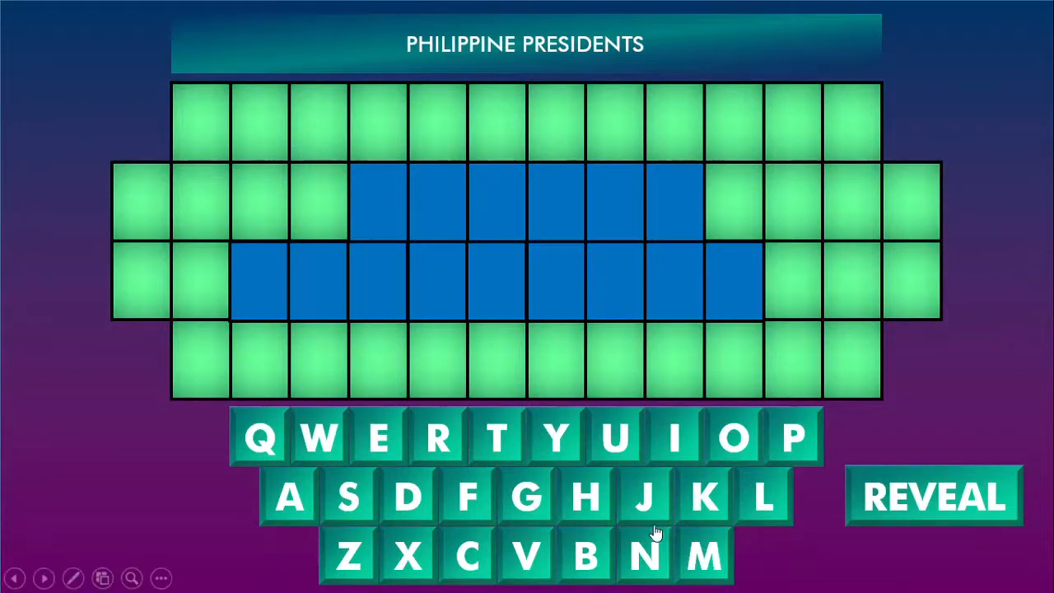
{"action": "left_click", "coordinate": [668, 445]}
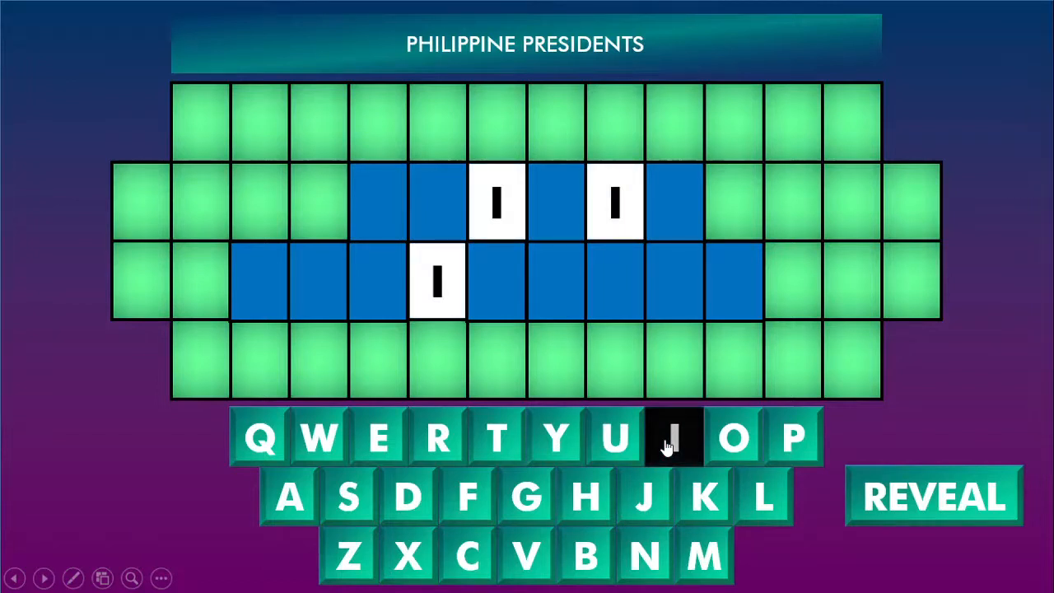
{"action": "left_click", "coordinate": [289, 494]}
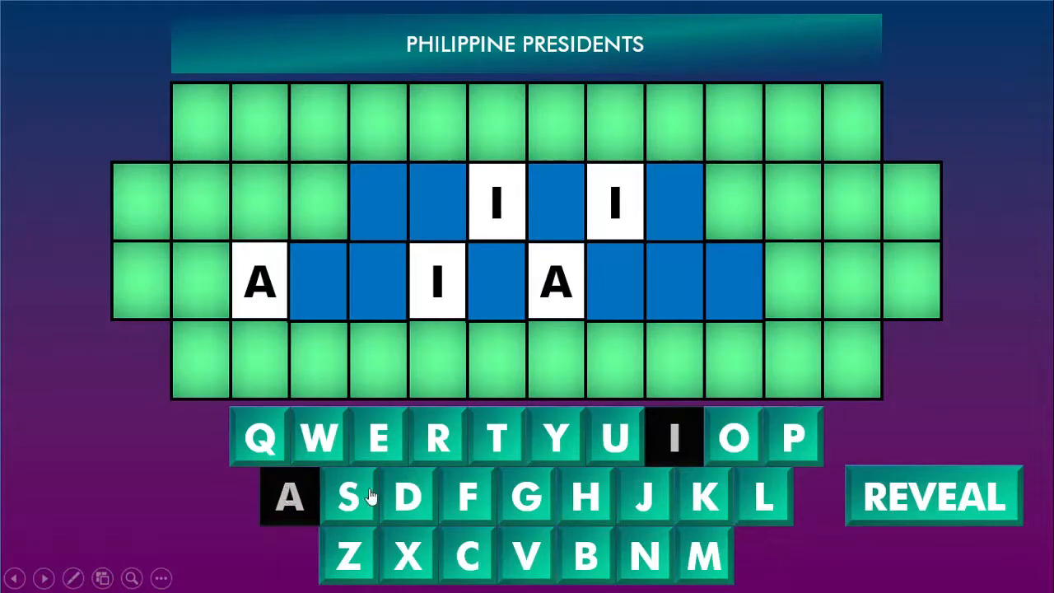
{"action": "left_click", "coordinate": [473, 496]}
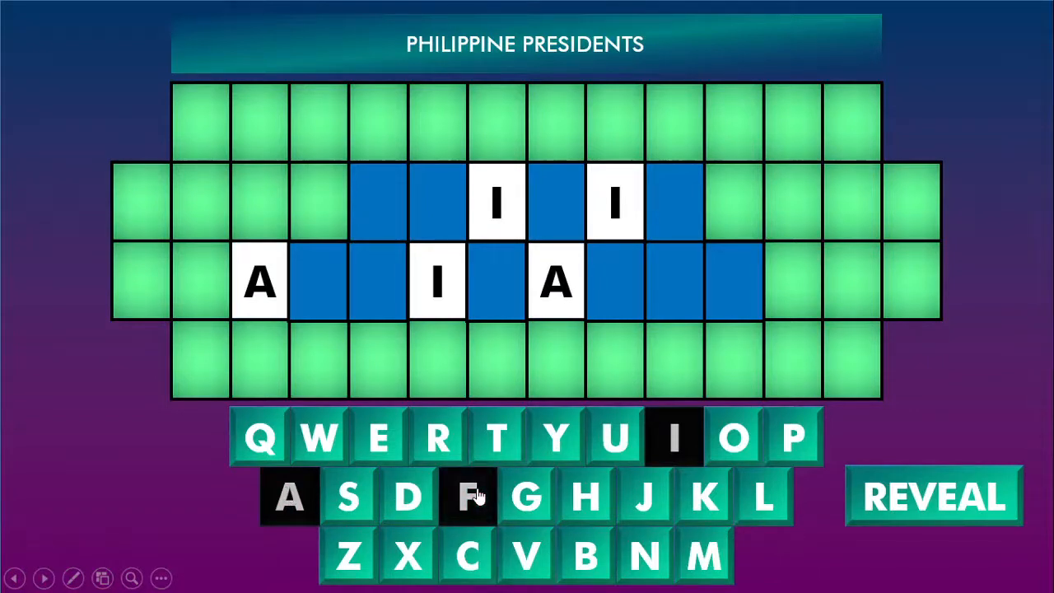